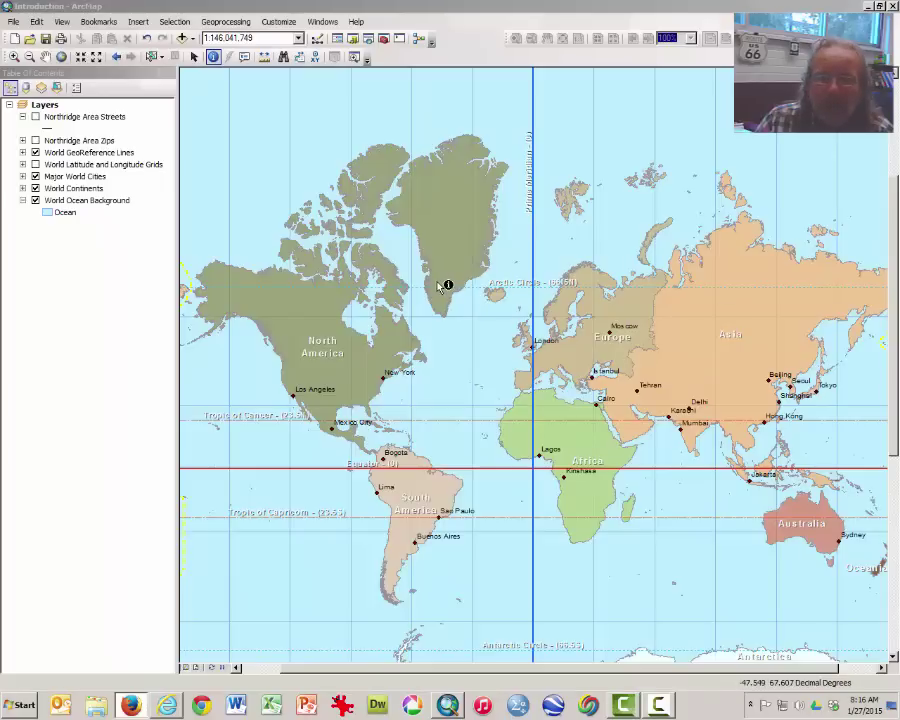
# - Identify the Arctic Circle, Tropic of Cancer and Tropic of Capricorn reference lines
pyautogui.click(338, 283)
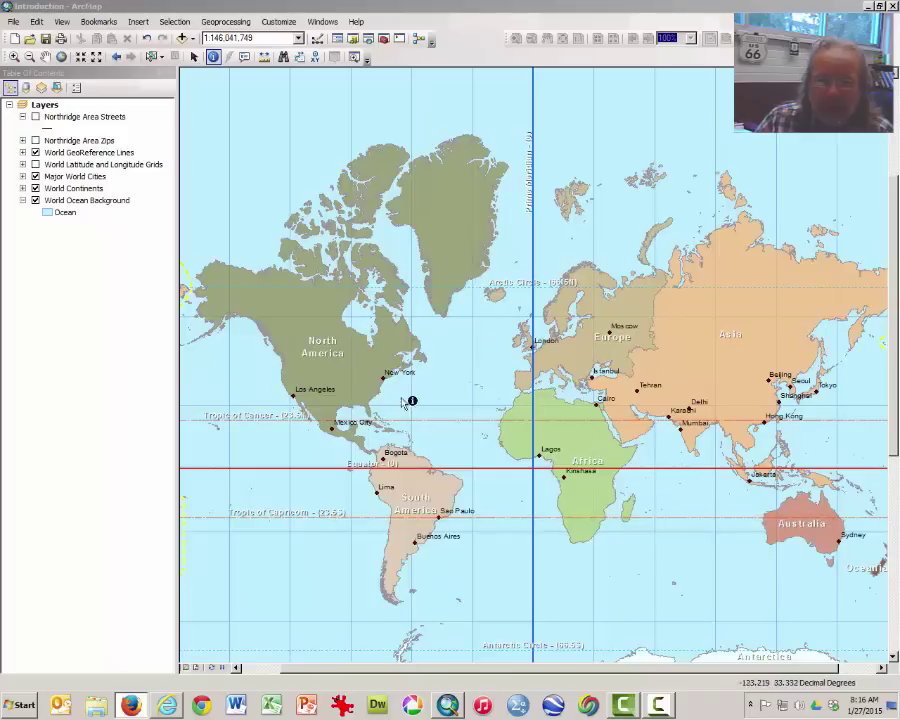
pyautogui.click(536, 288)
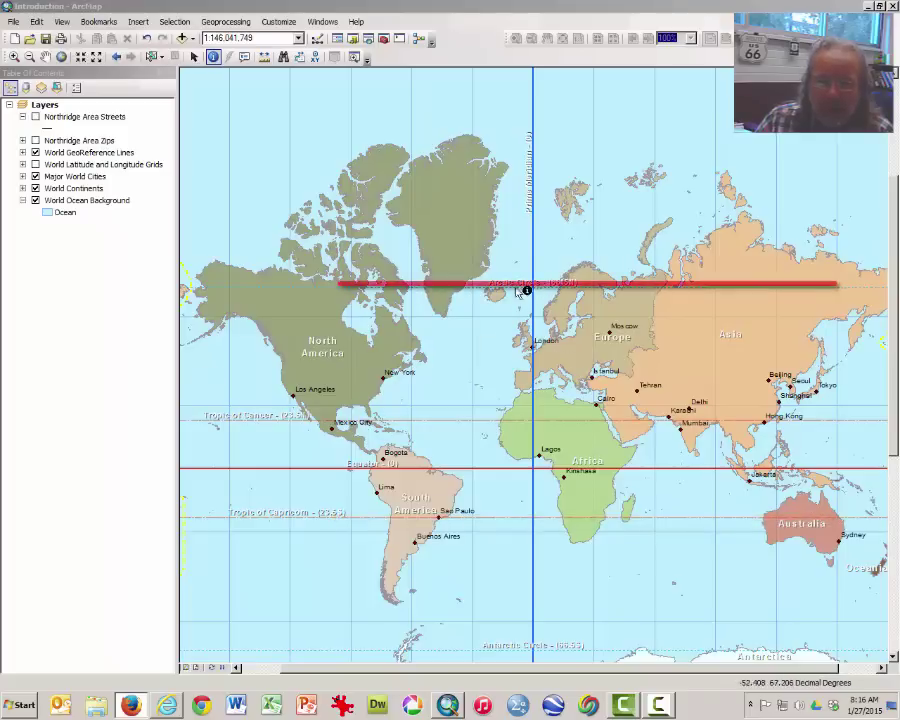
pyautogui.click(489, 421)
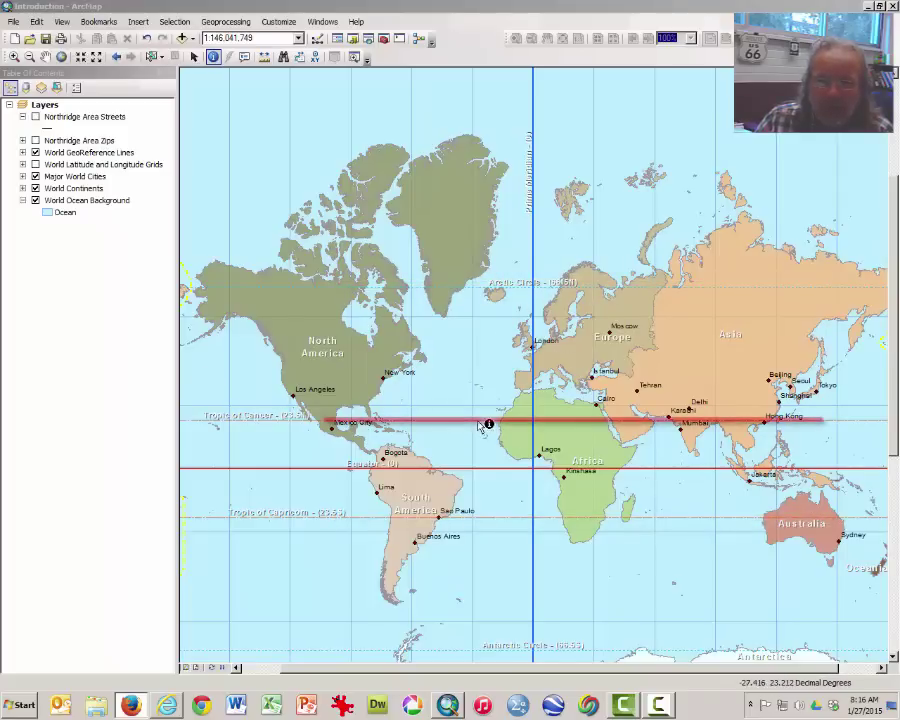
pyautogui.click(518, 515)
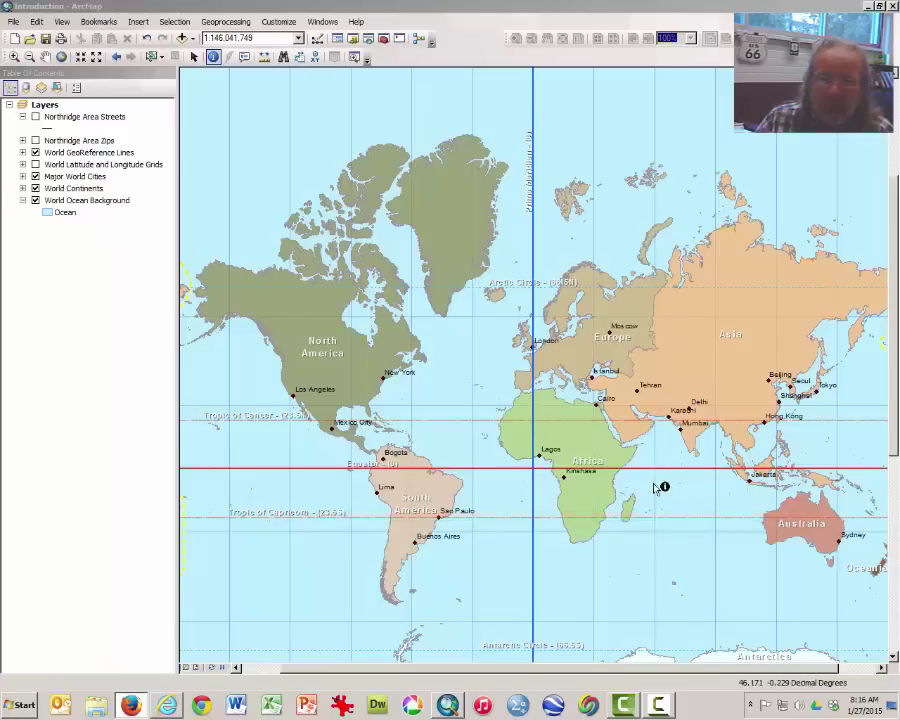
pyautogui.press('Up')
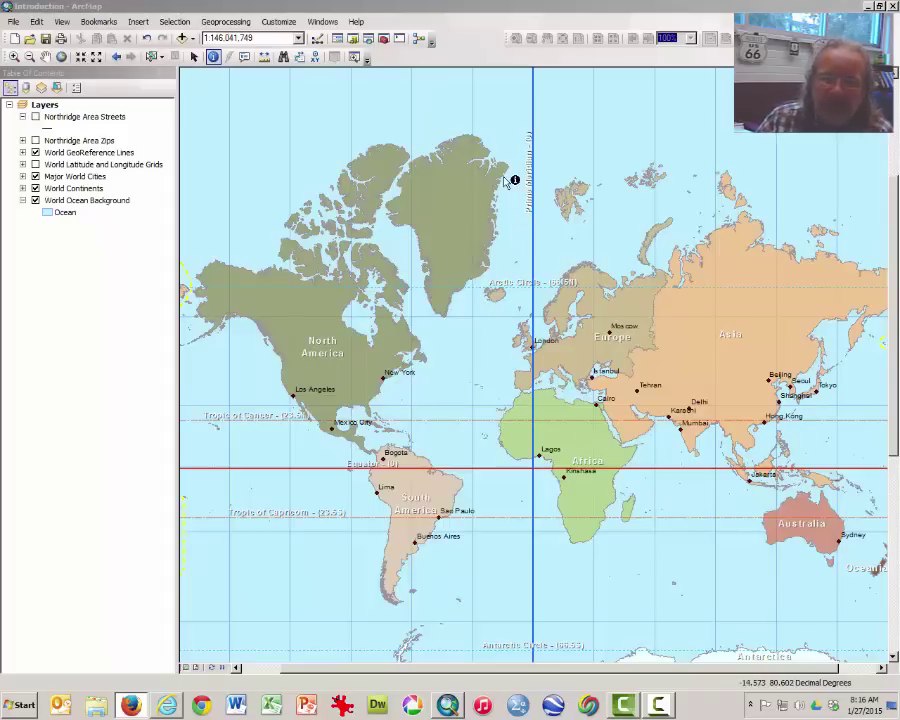
# - Identify several meridians, ending with the Prime Meridian
pyautogui.click(472, 251)
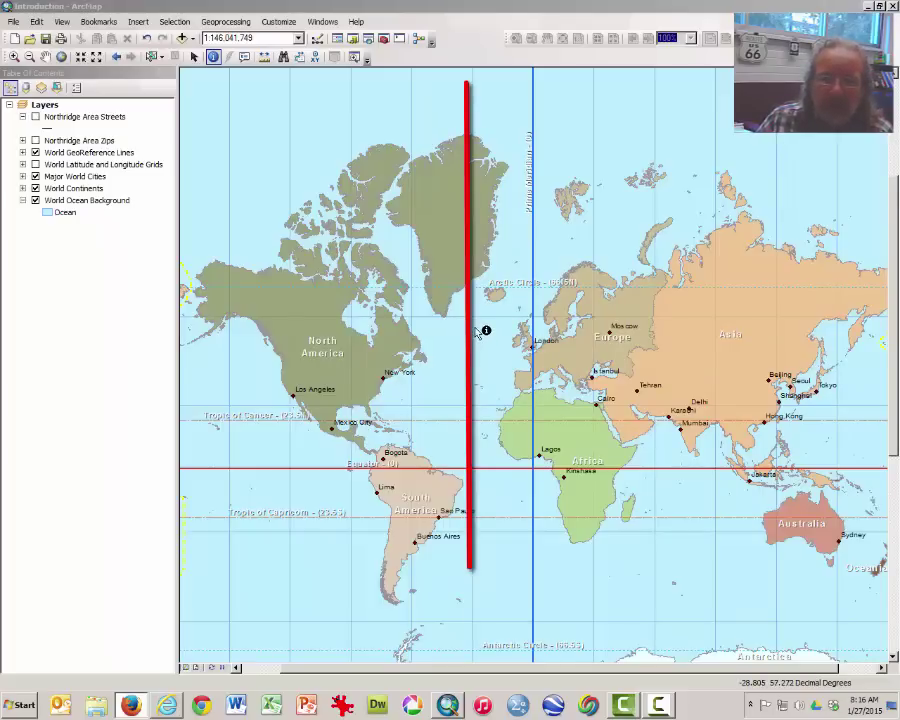
pyautogui.click(426, 331)
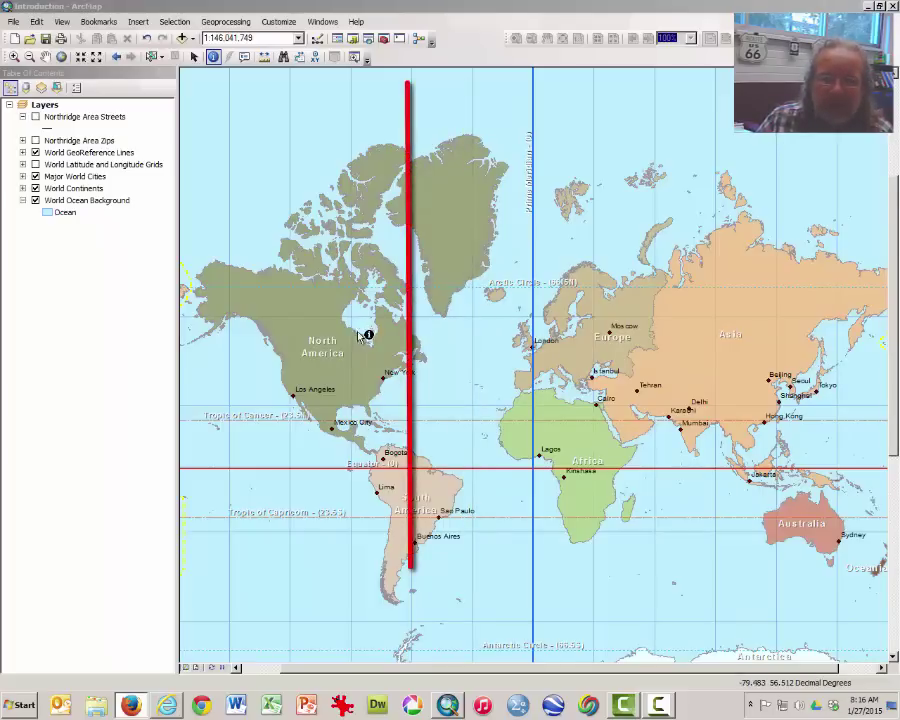
pyautogui.click(660, 340)
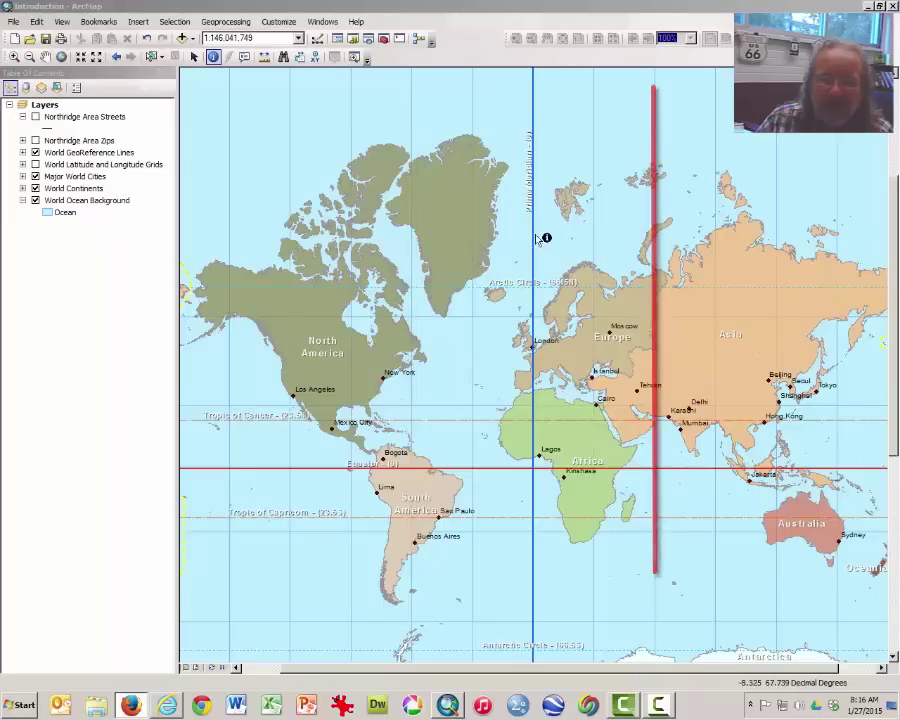
pyautogui.click(538, 160)
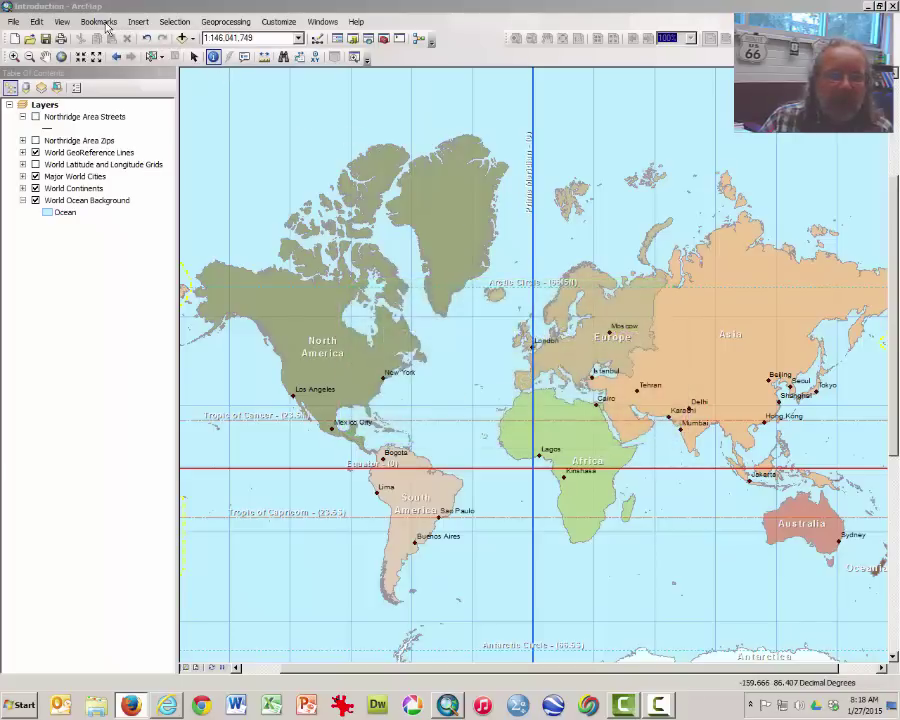
# - Review the data frame's coordinate system and display-unit settings, then close Data Frame Properties
pyautogui.click(61, 22)
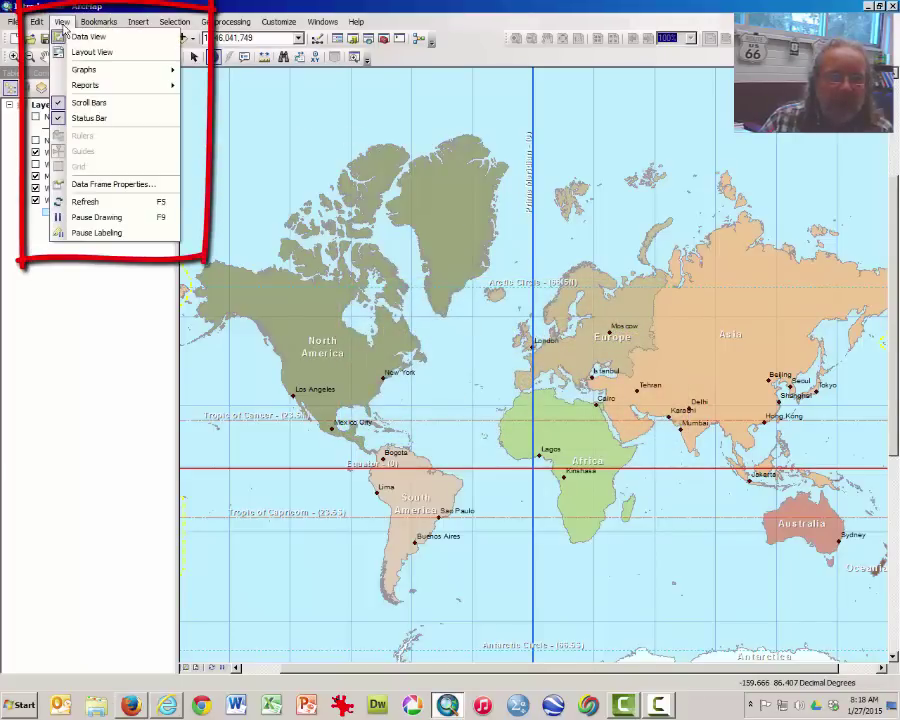
pyautogui.click(112, 185)
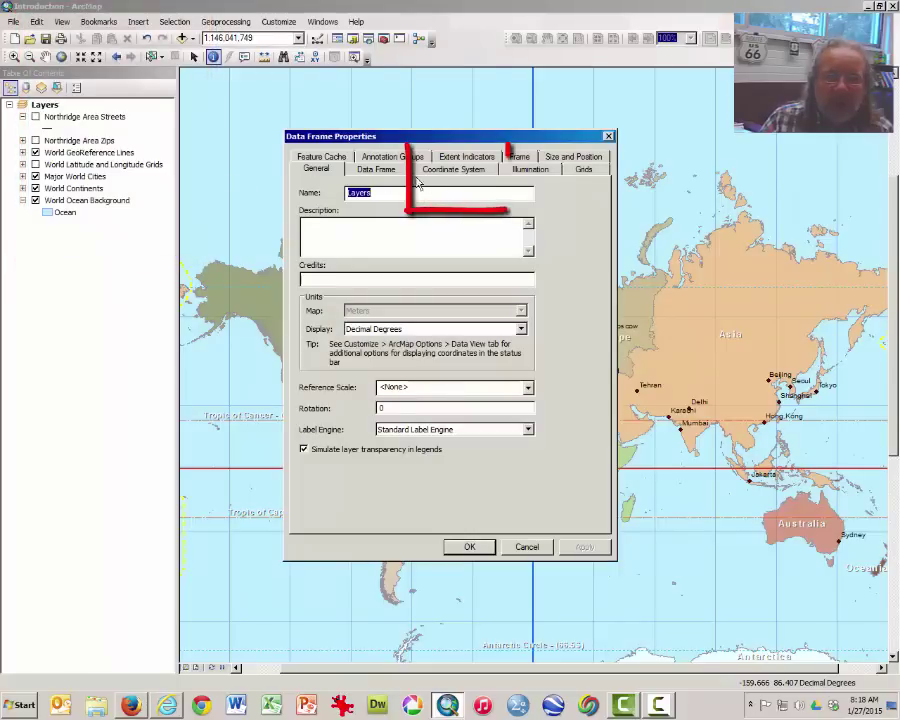
pyautogui.click(440, 170)
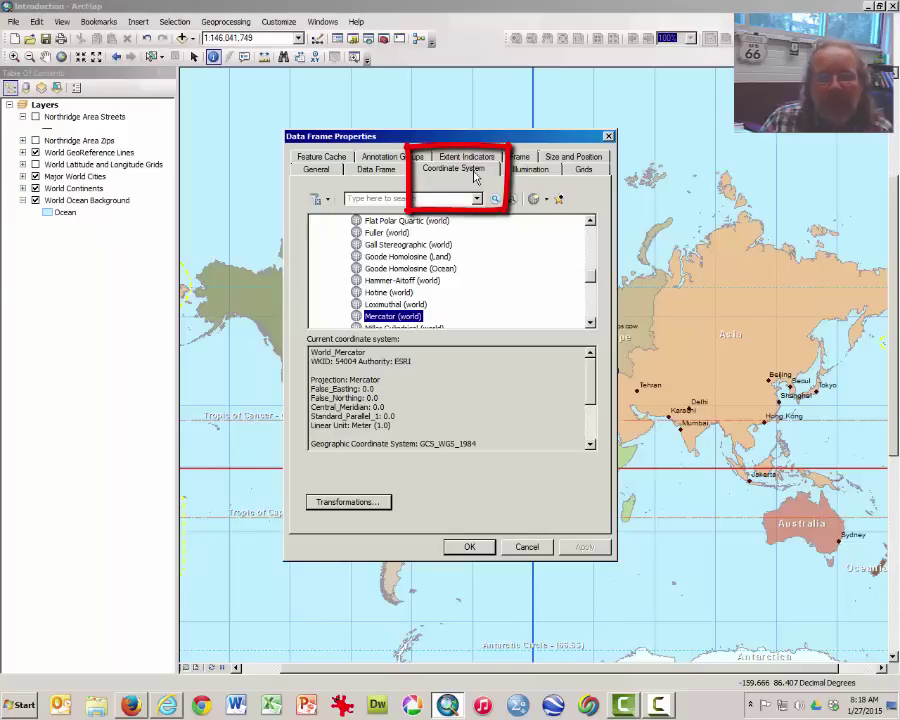
pyautogui.click(331, 174)
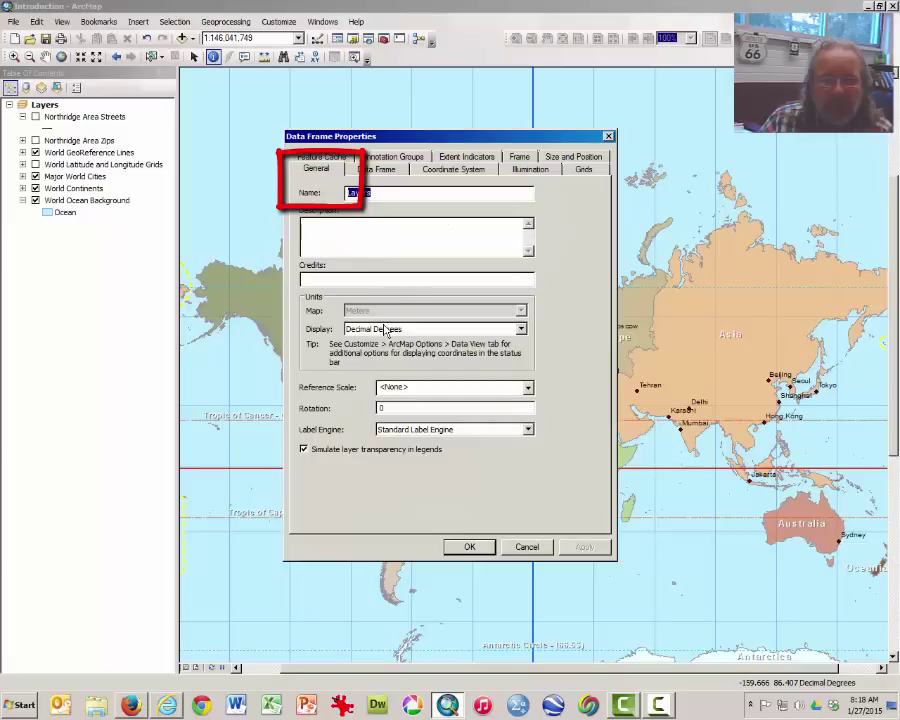
pyautogui.click(520, 329)
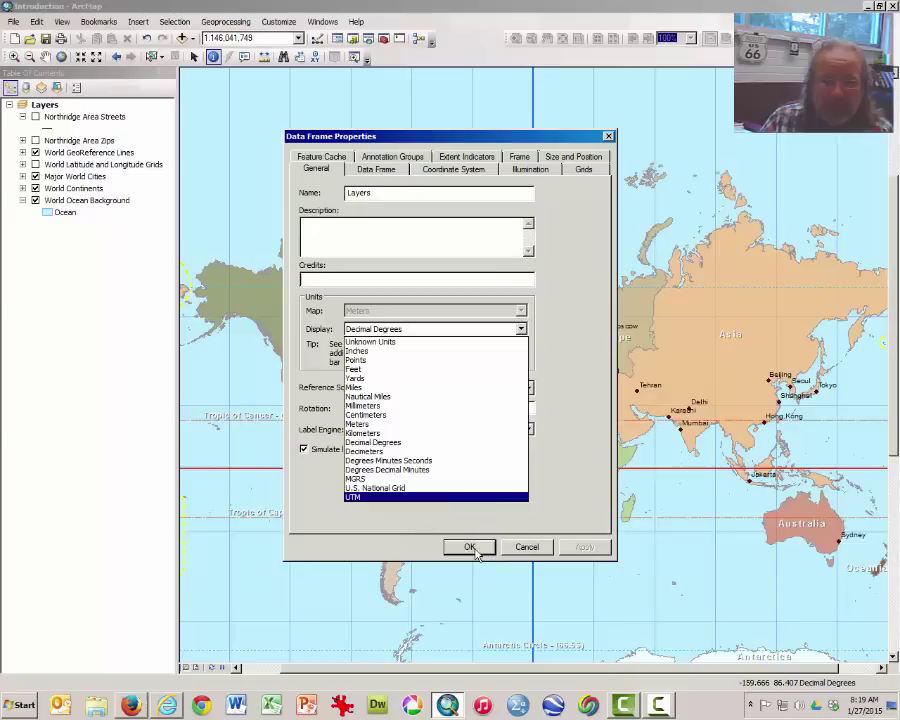
pyautogui.click(528, 553)
pyautogui.click(527, 548)
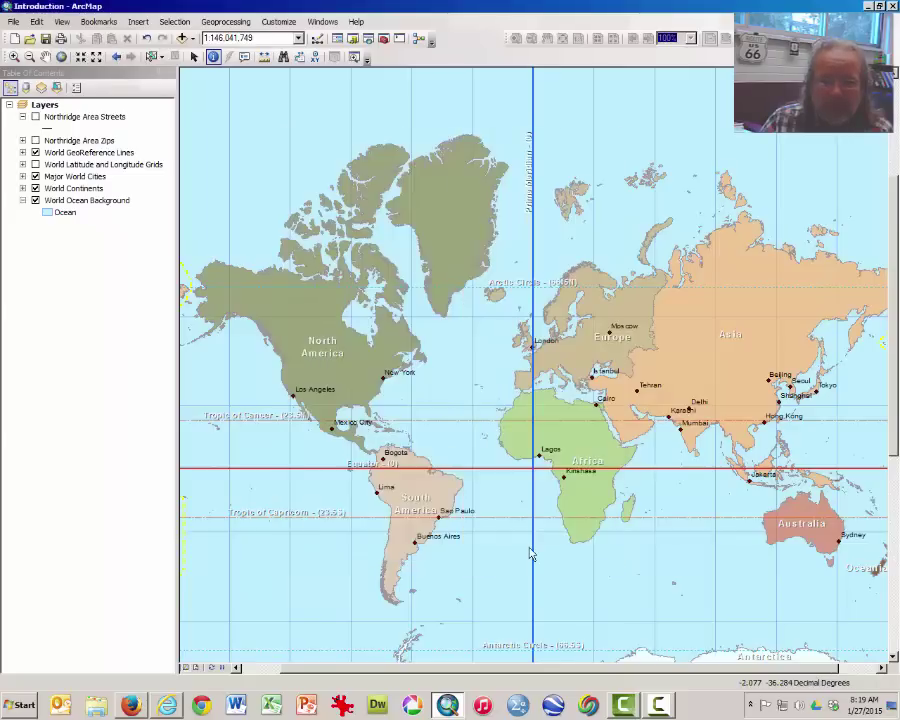
# - Identify the ocean polygon, inspect its reported location and units, then close the results
pyautogui.click(475, 320)
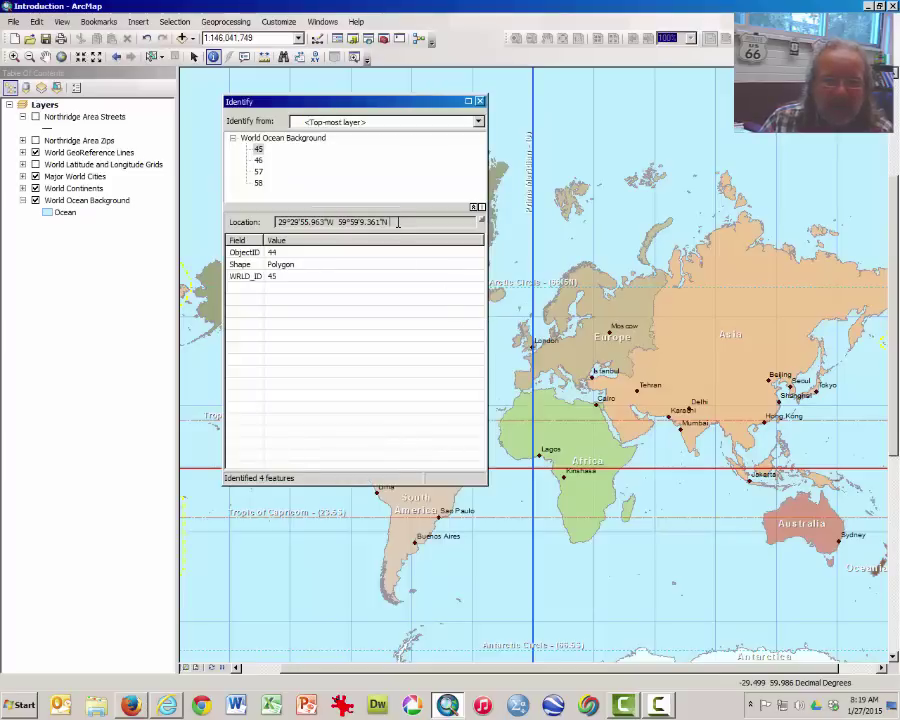
pyautogui.moveTo(398, 222); pyautogui.dragTo(277, 222)
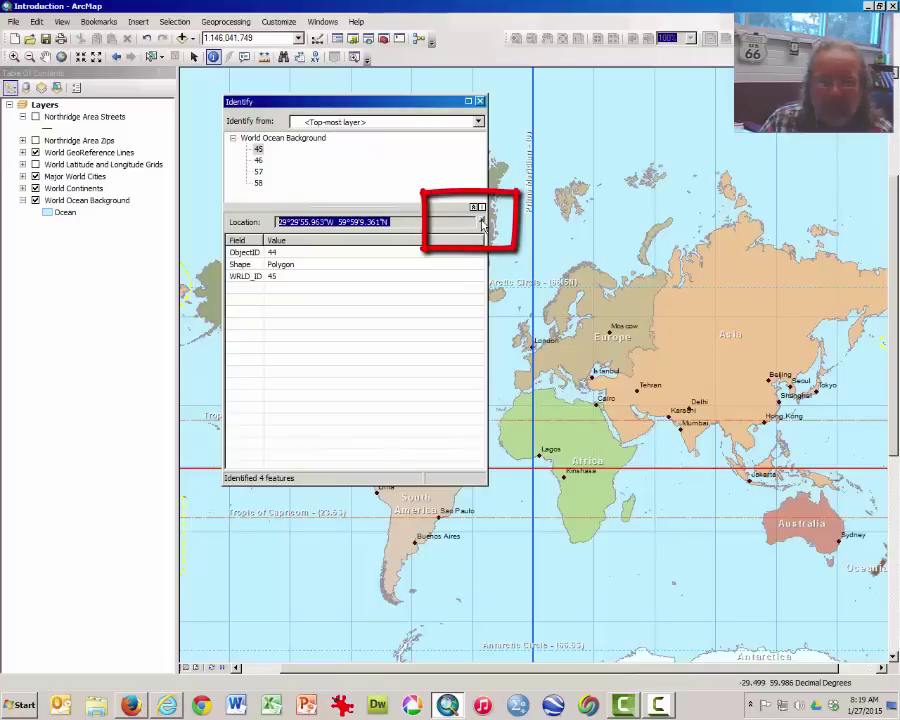
pyautogui.click(482, 222)
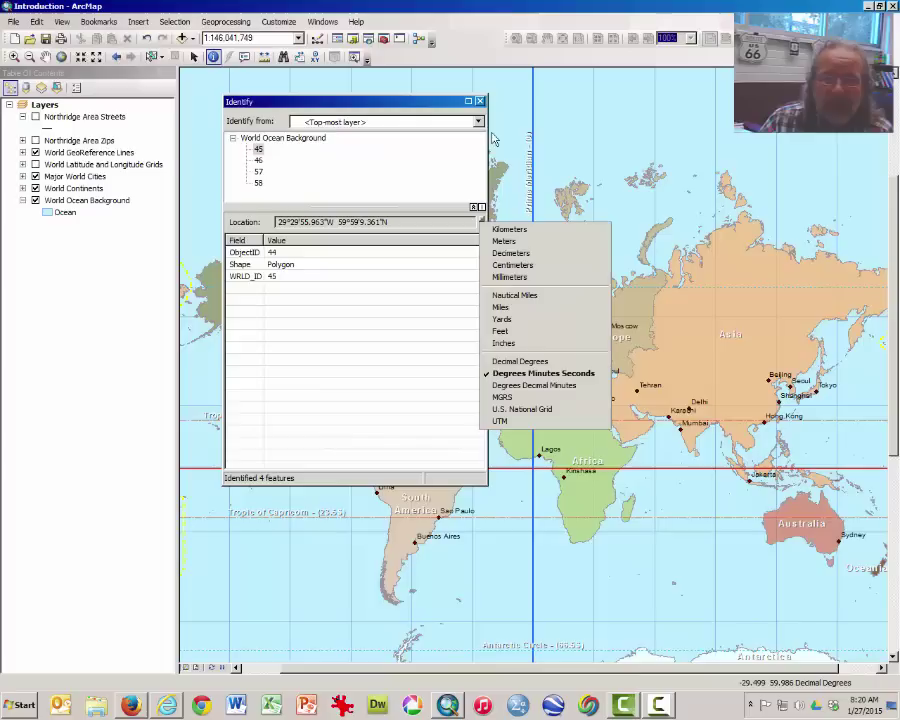
pyautogui.click(480, 101)
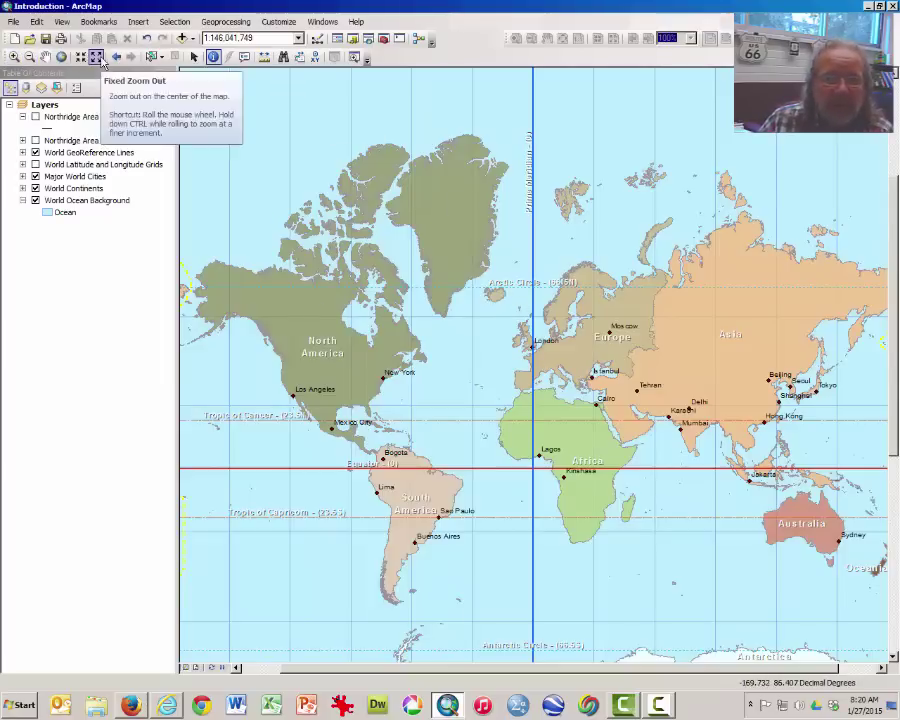
# - Zoom in on the New York coastline and identify the New York city point
pyautogui.click(14, 57)
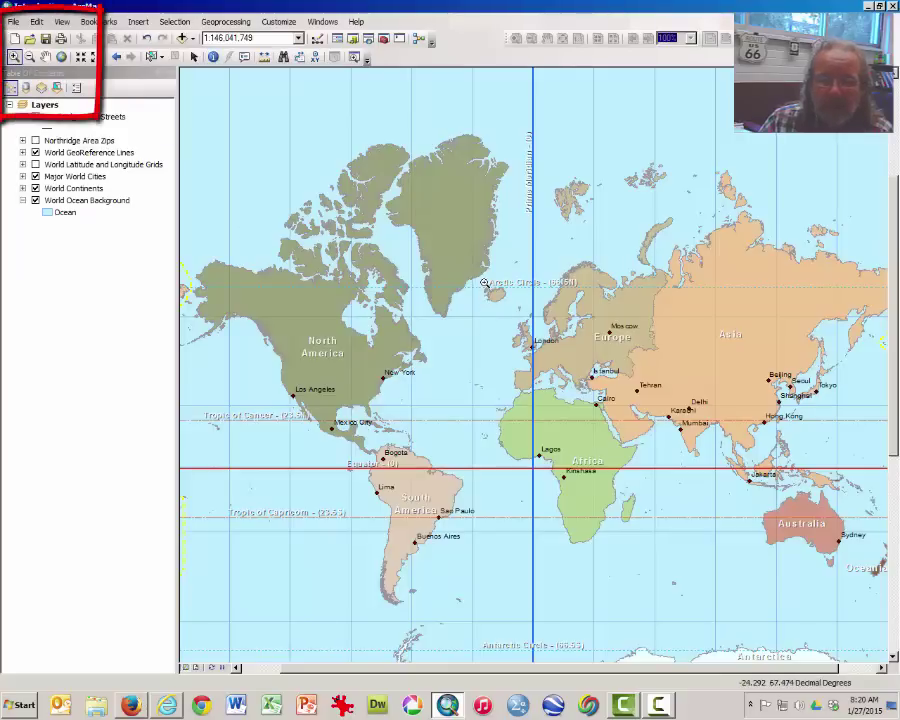
pyautogui.moveTo(381, 369); pyautogui.dragTo(401, 394)
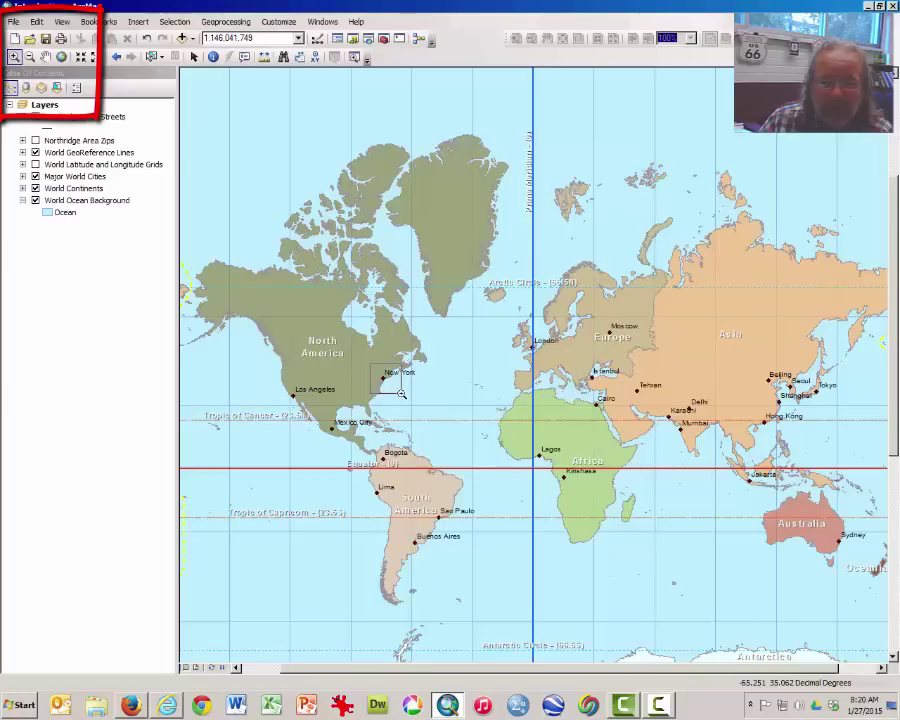
pyautogui.moveTo(401, 394); pyautogui.dragTo(401, 394)
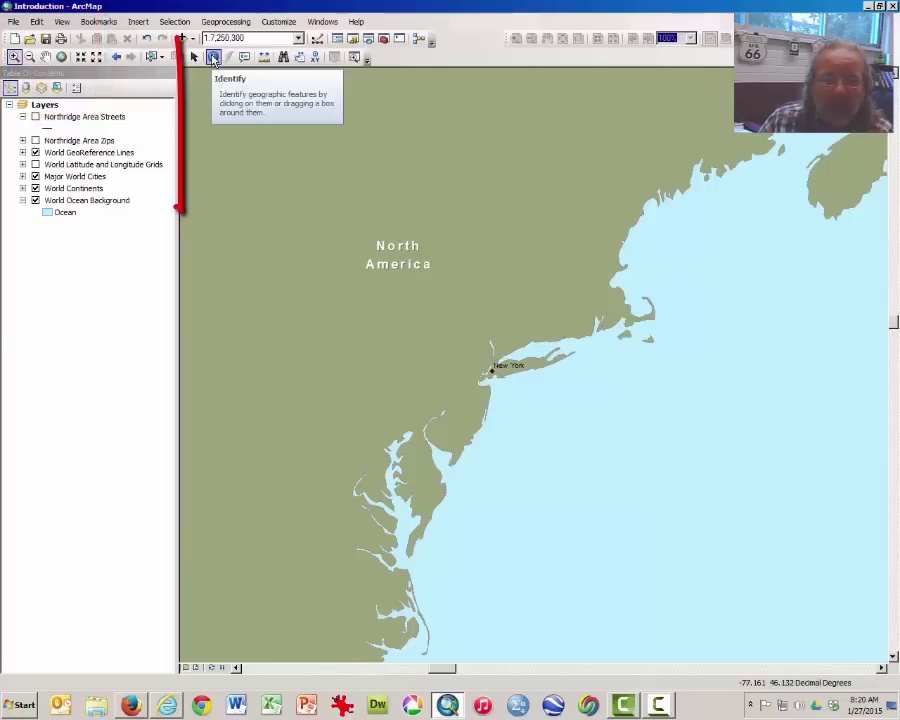
pyautogui.click(213, 58)
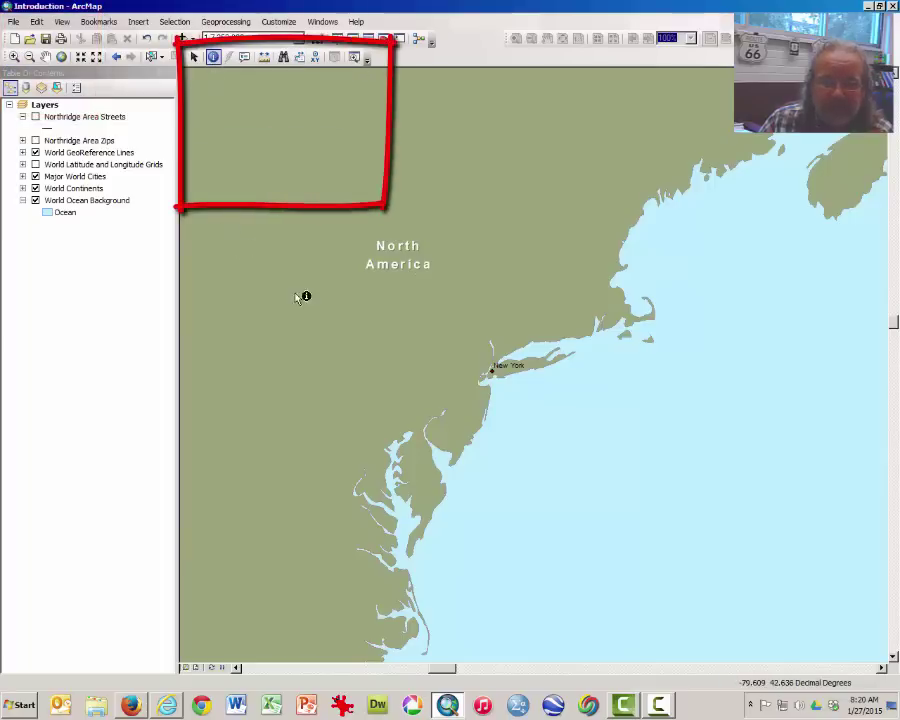
pyautogui.click(493, 373)
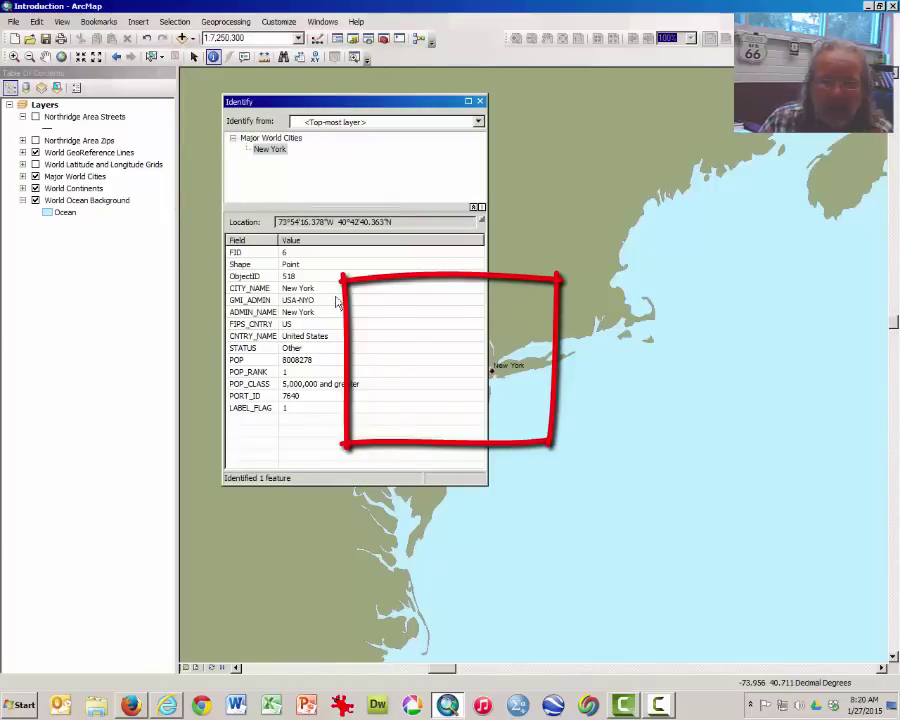
# - Read New York's location, 73°54'16.378"W 40°42'40.363"N, then close the Identify window
pyautogui.click(233, 253)
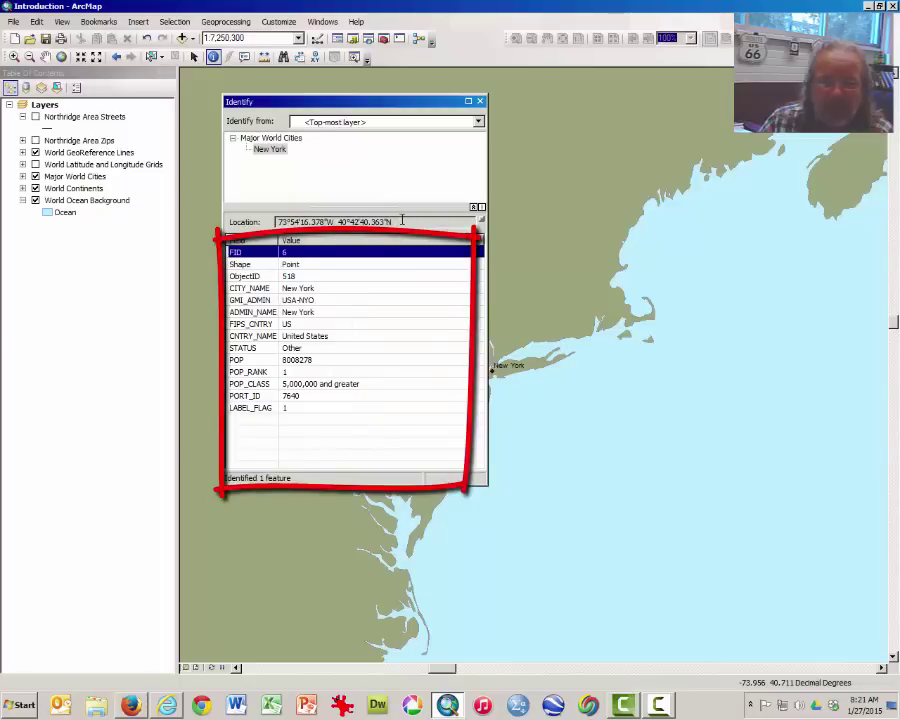
pyautogui.moveTo(402, 221); pyautogui.dragTo(274, 222)
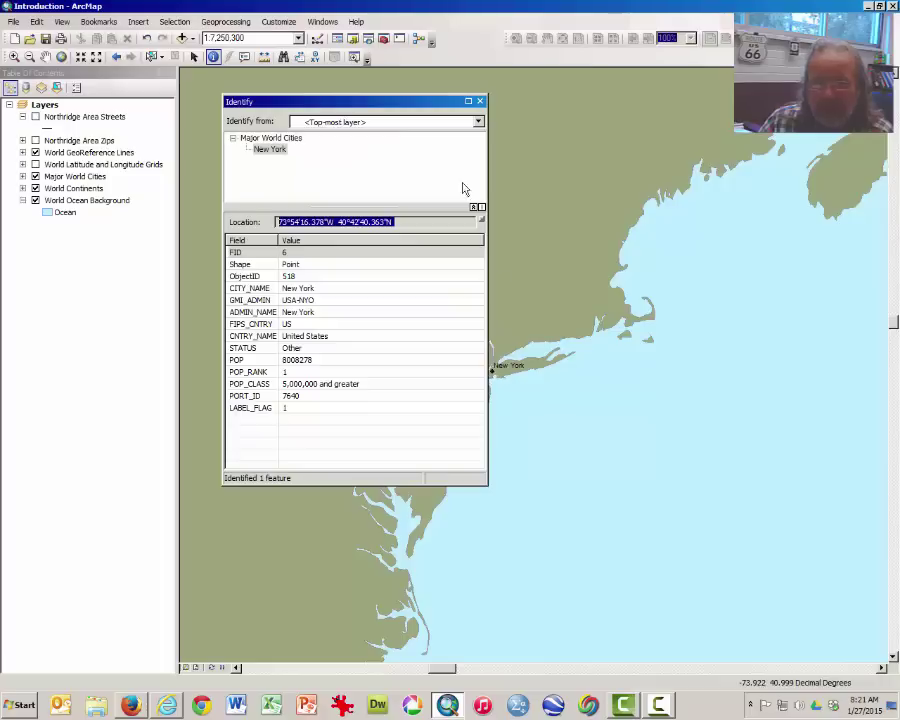
pyautogui.moveTo(440, 101); pyautogui.dragTo(363, 107)
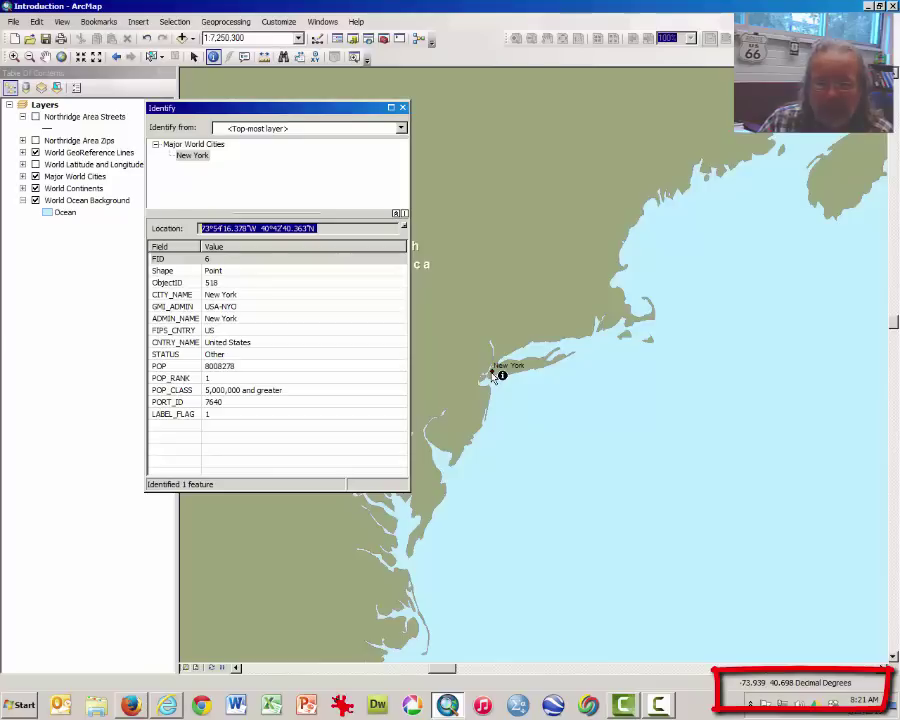
pyautogui.click(402, 107)
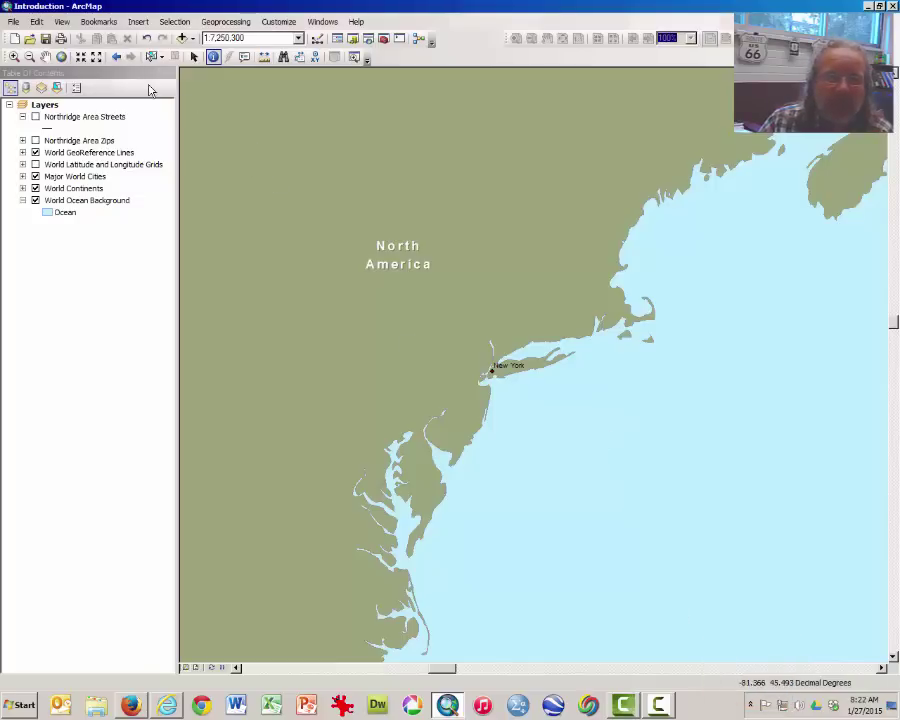
# - From the world extent, zoom to São Paulo, identify it, and read 46°35'36.64"W 23°36'23.925"S
pyautogui.click(118, 60)
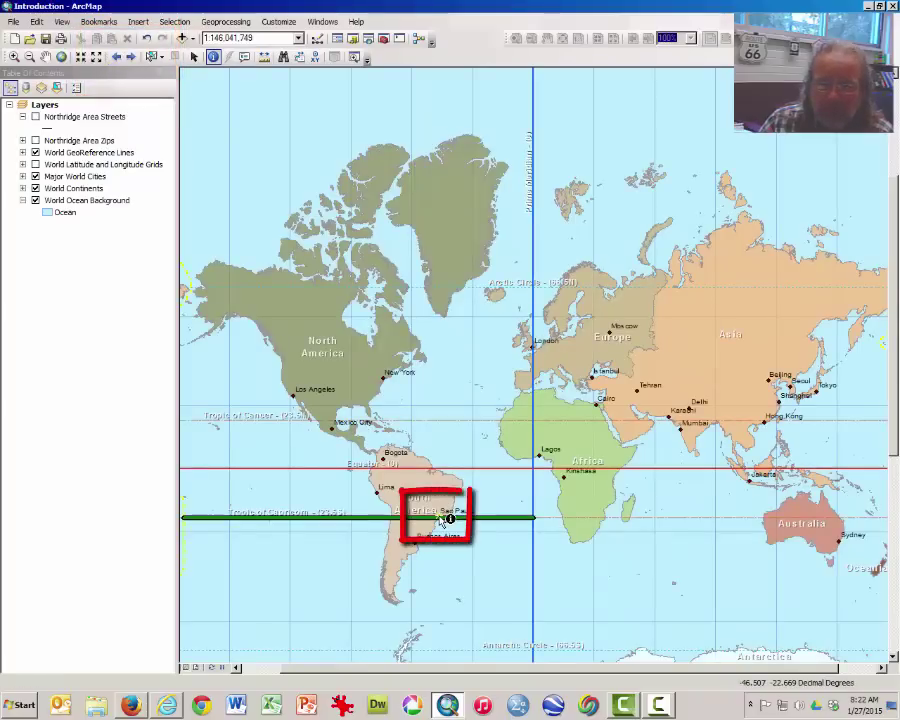
pyautogui.click(448, 515)
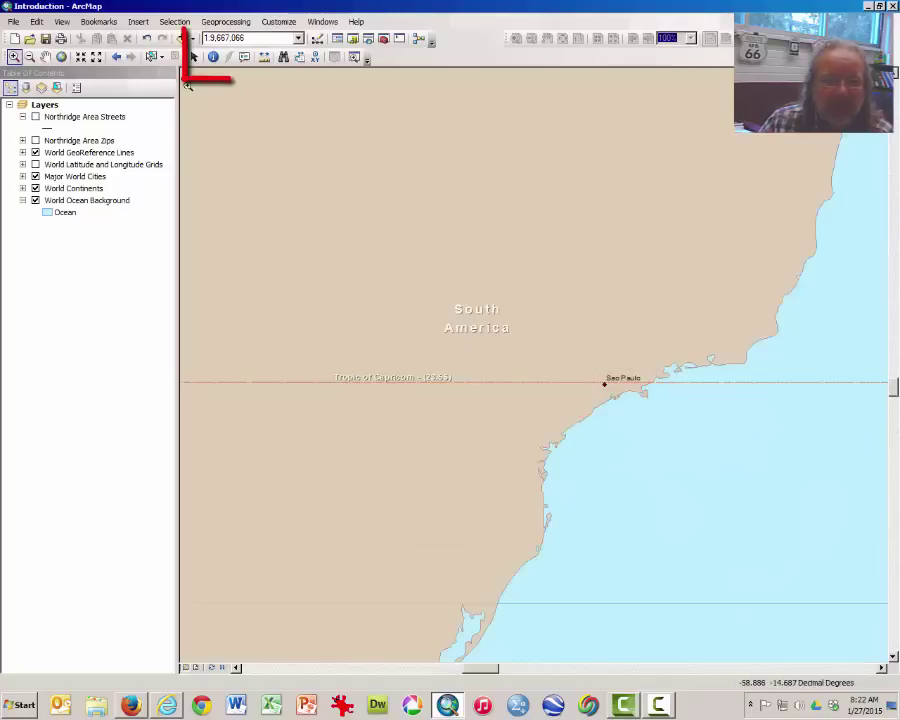
pyautogui.click(214, 57)
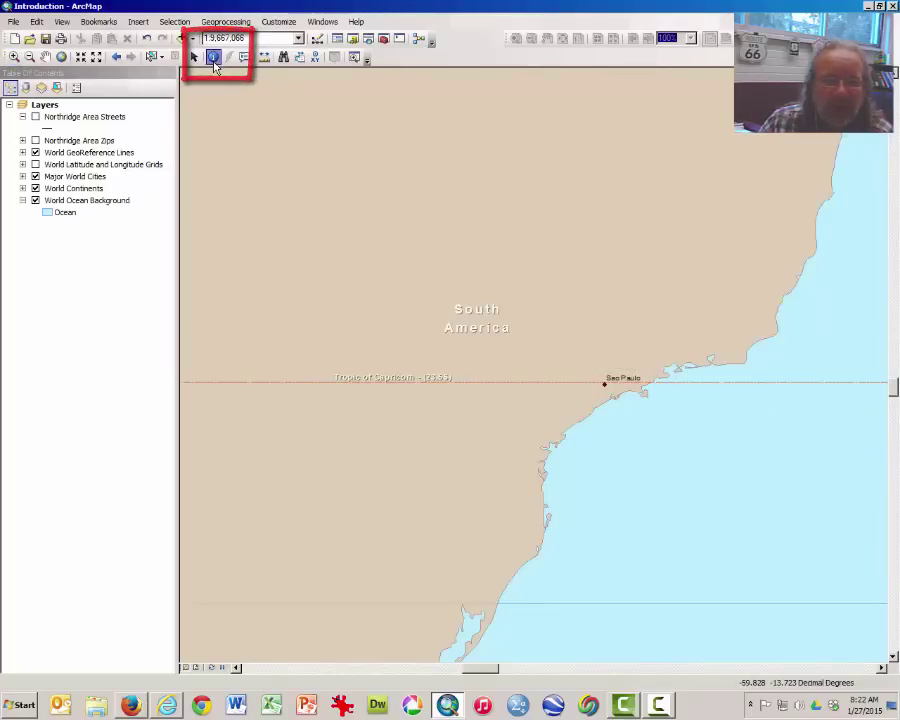
pyautogui.click(613, 390)
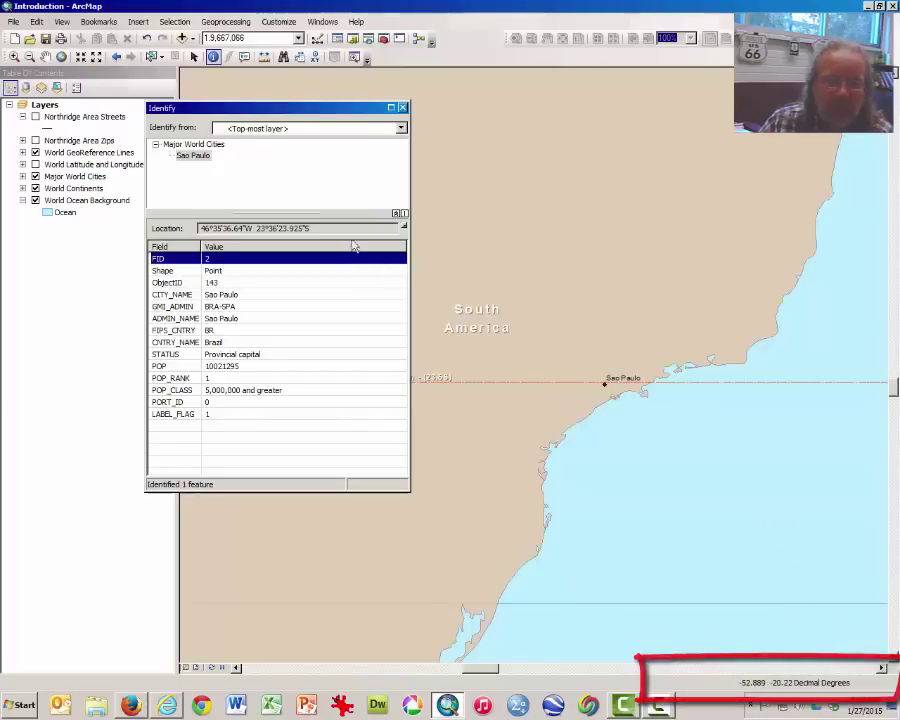
pyautogui.moveTo(299, 229); pyautogui.dragTo(193, 226)
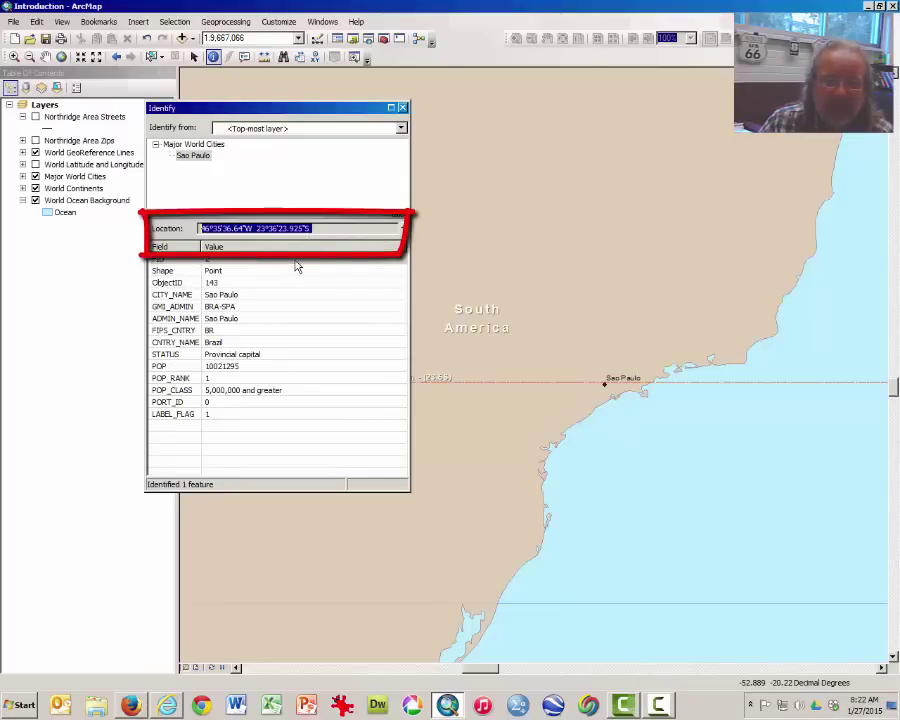
pyautogui.click(402, 107)
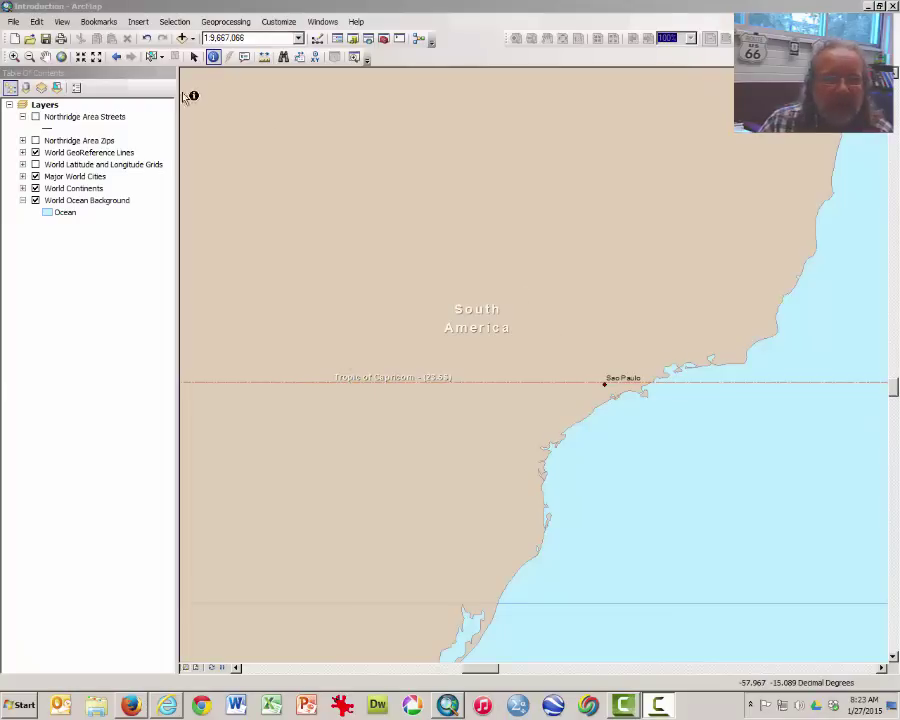
# - Go back to the whole-world extent and open the View menu
pyautogui.click(117, 57)
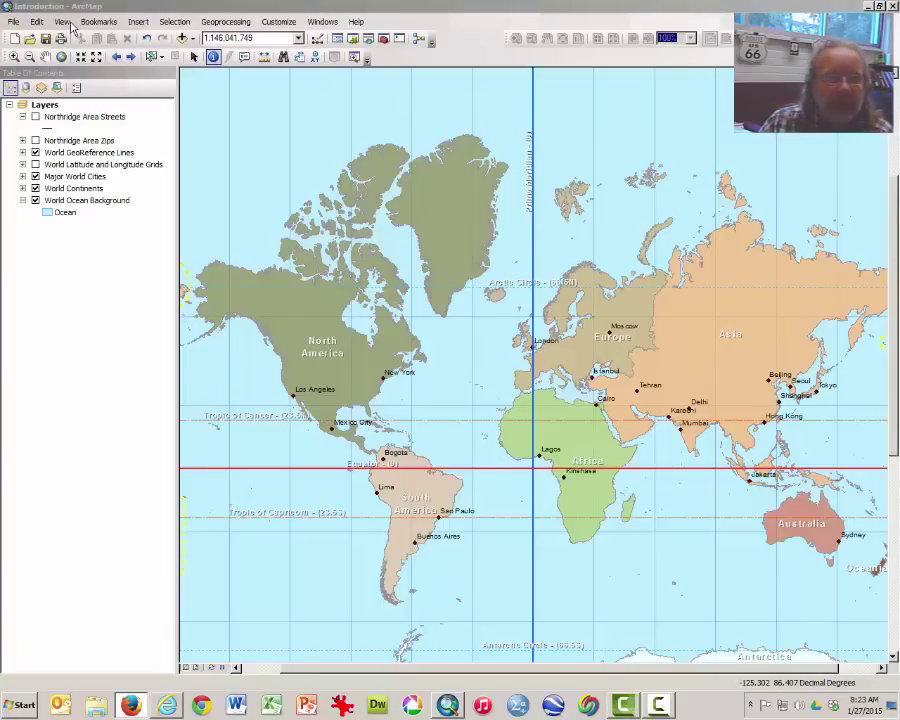
pyautogui.click(66, 22)
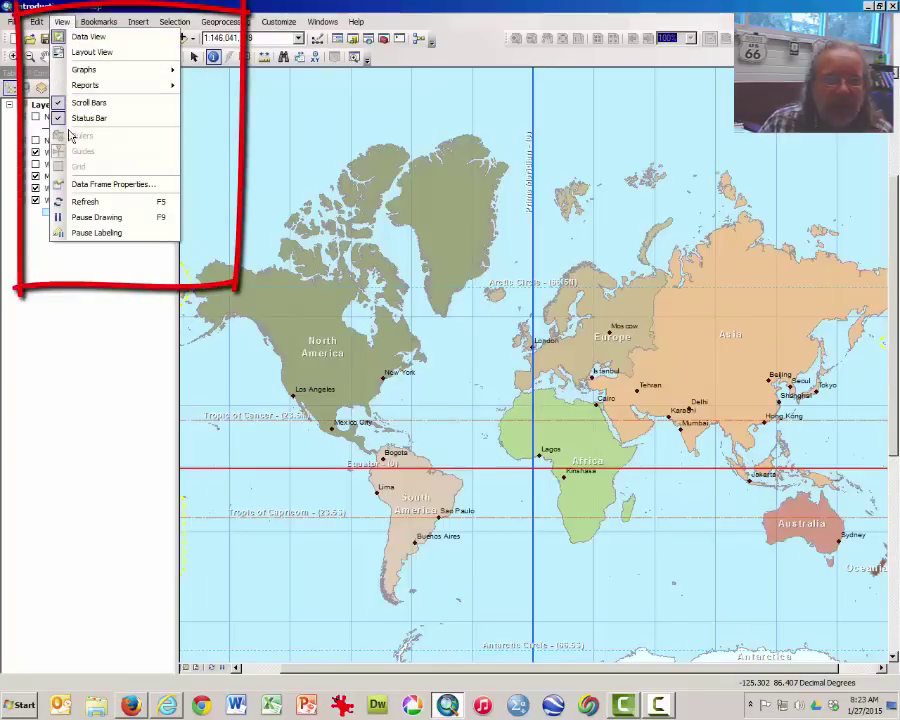
# - Set the data frame's coordinate system to Robinson (world) in Data Frame Properties
pyautogui.click(90, 185)
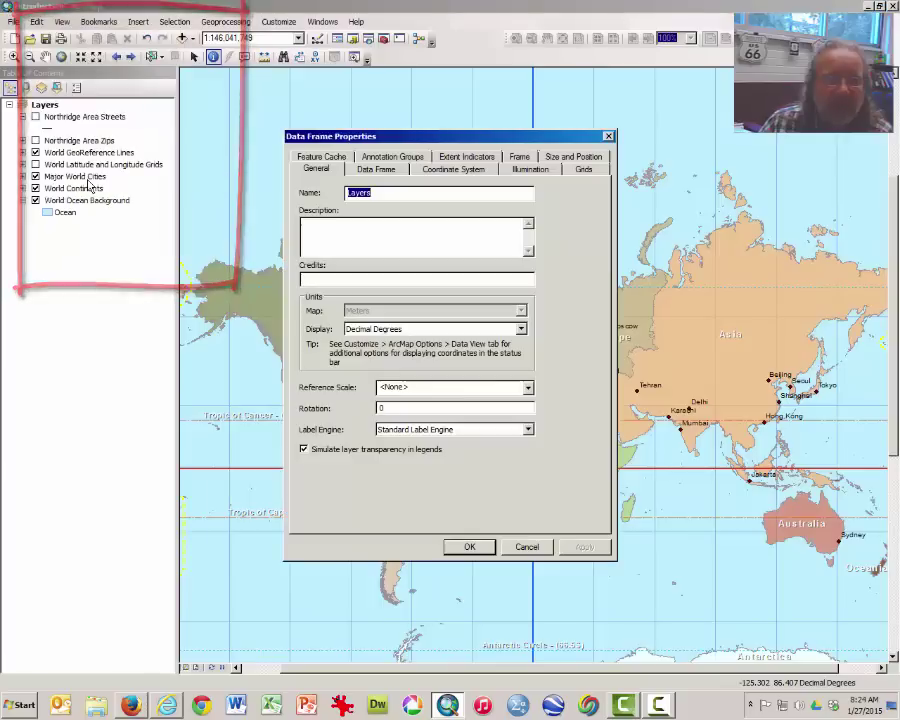
pyautogui.click(456, 170)
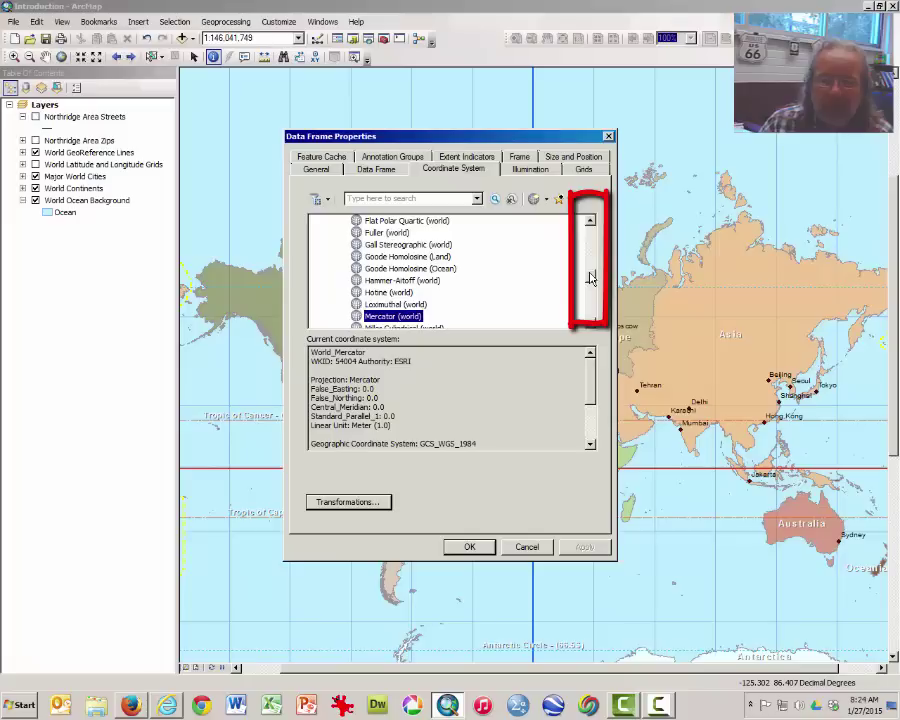
pyautogui.moveTo(589, 278); pyautogui.dragTo(589, 291)
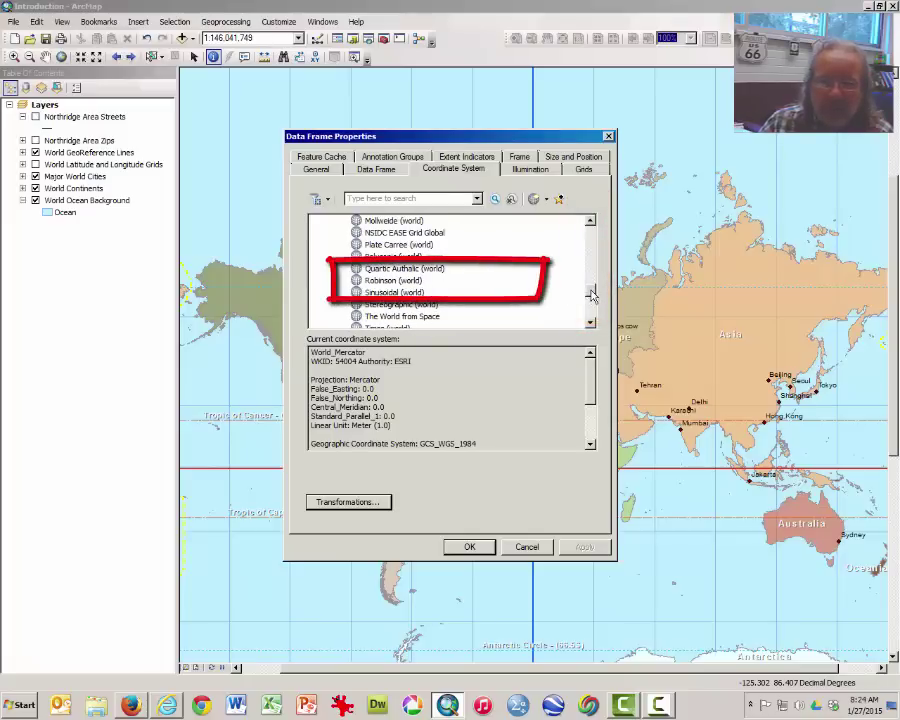
pyautogui.click(406, 283)
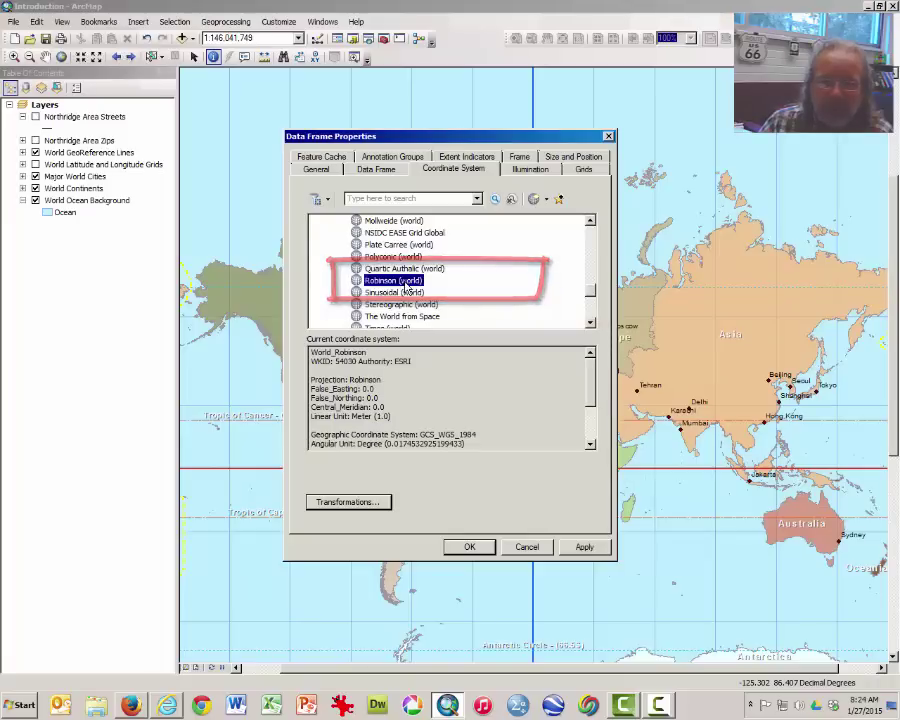
pyautogui.click(470, 549)
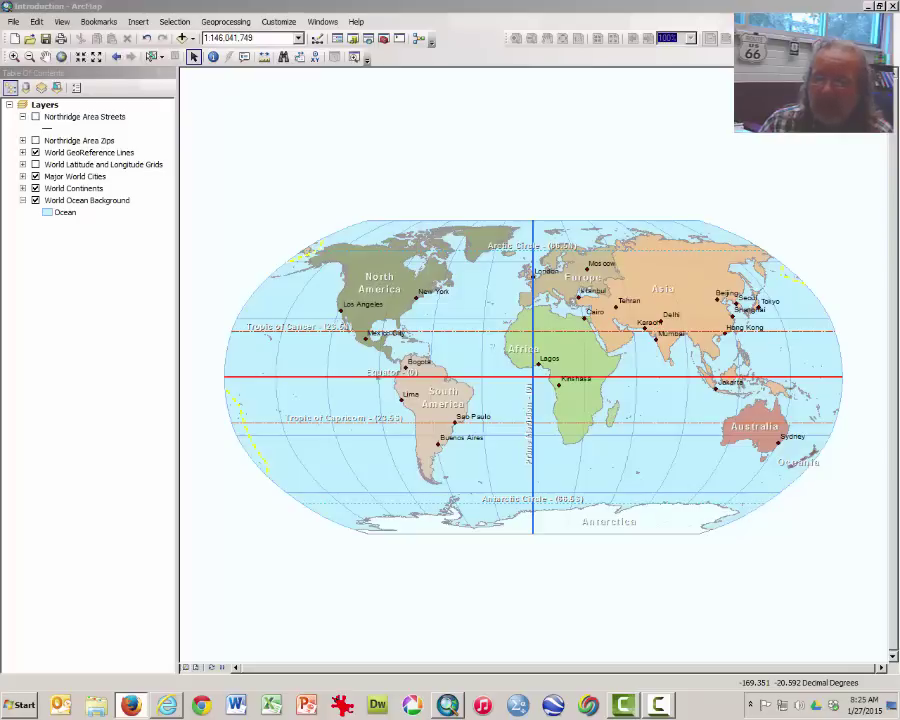
# - Reproject the data frame to Goode Homolosine (Land)
pyautogui.click(61, 21)
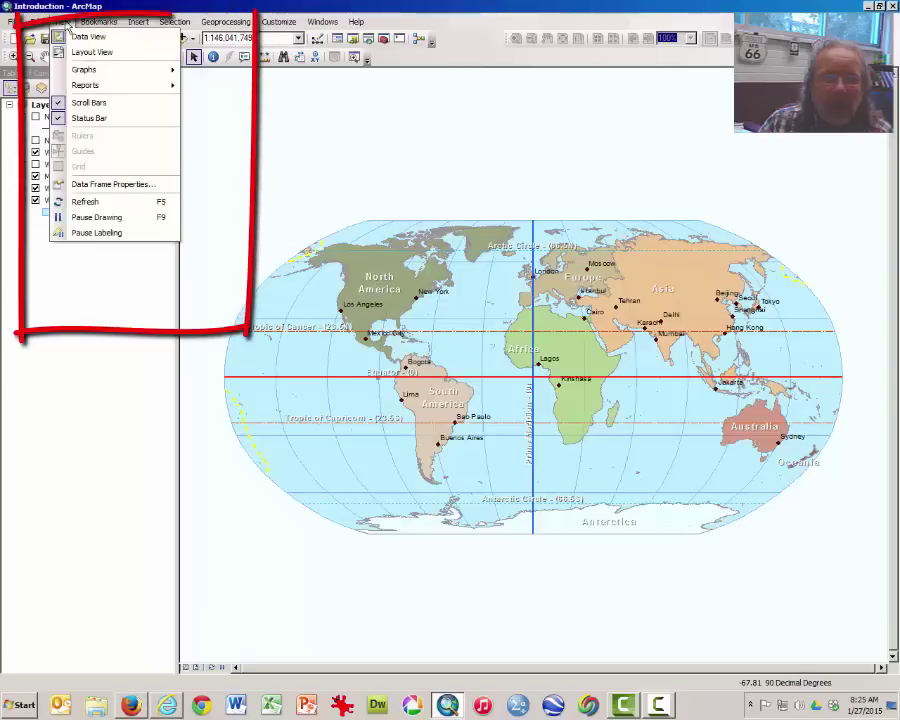
pyautogui.click(105, 186)
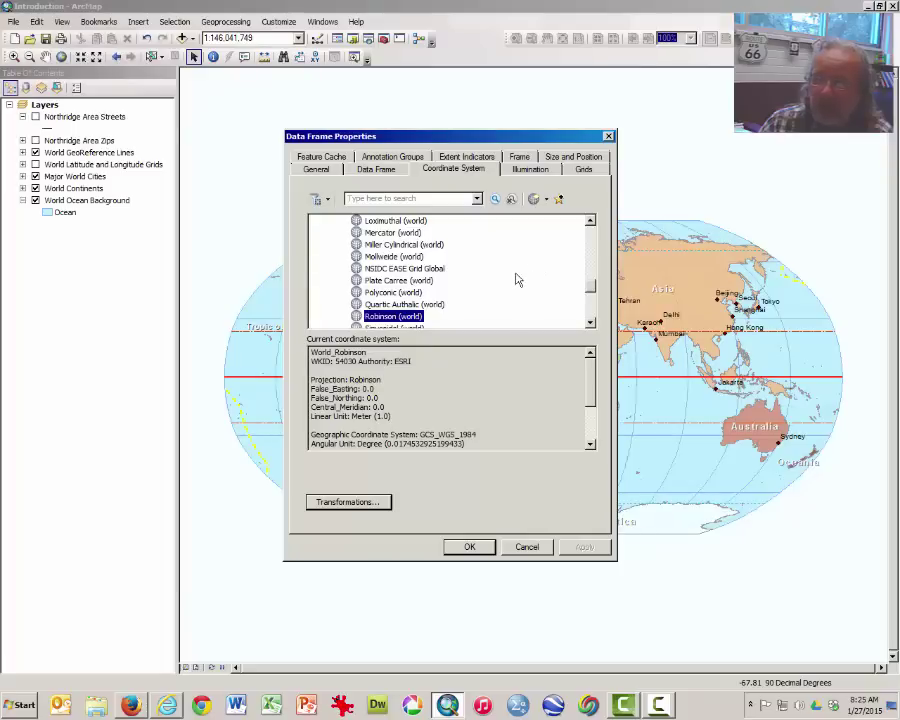
pyautogui.scroll(3, 517, 279)
pyautogui.scroll(-1, 470, 290)
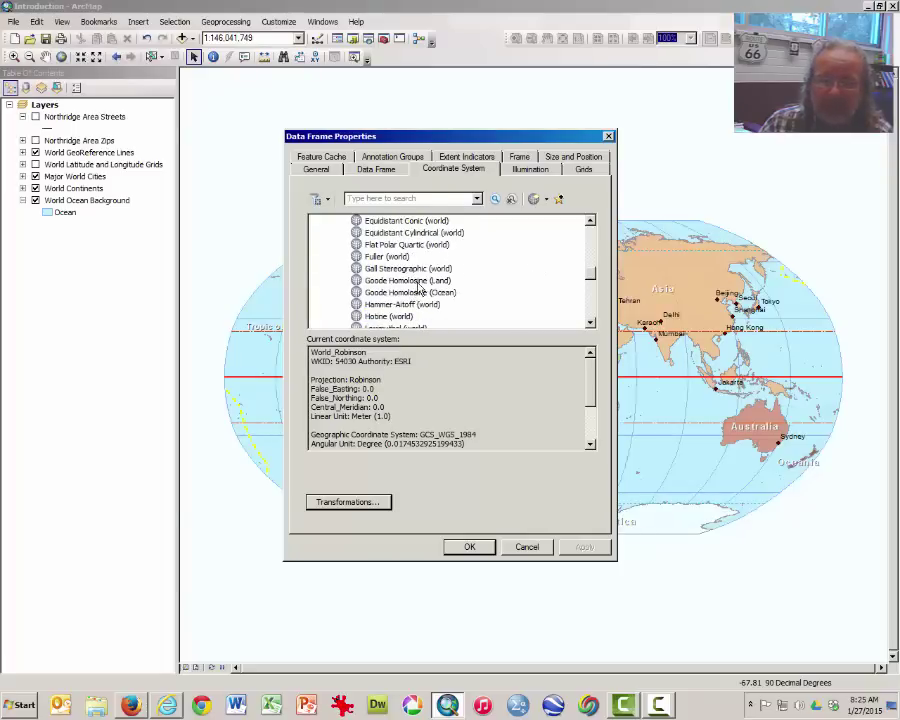
pyautogui.click(420, 288)
pyautogui.press('Return')
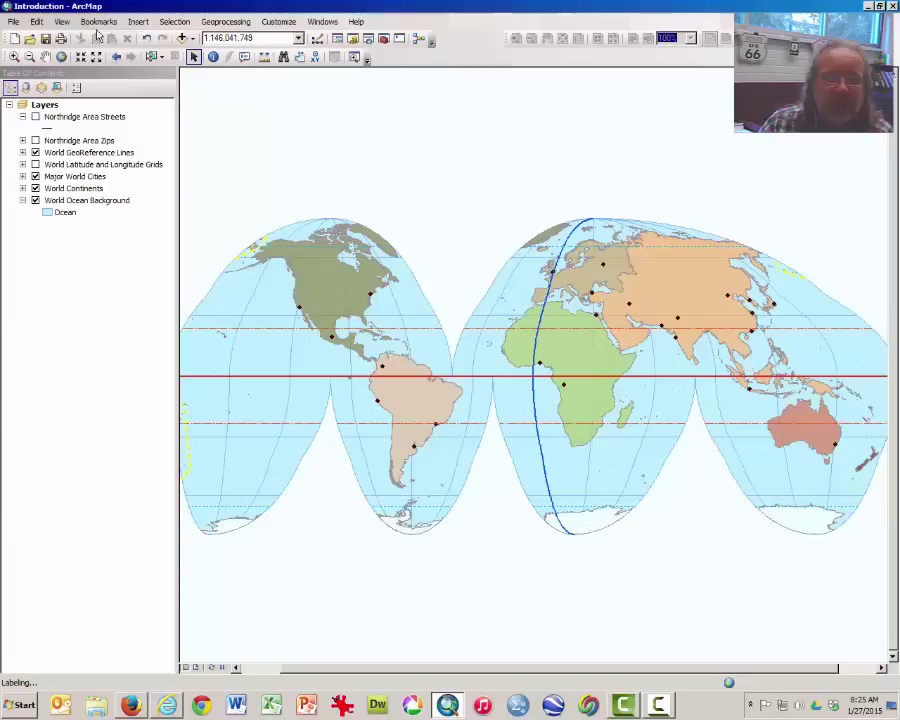
# - Change the data frame's projection to Equidistant Conic (world)
pyautogui.click(64, 22)
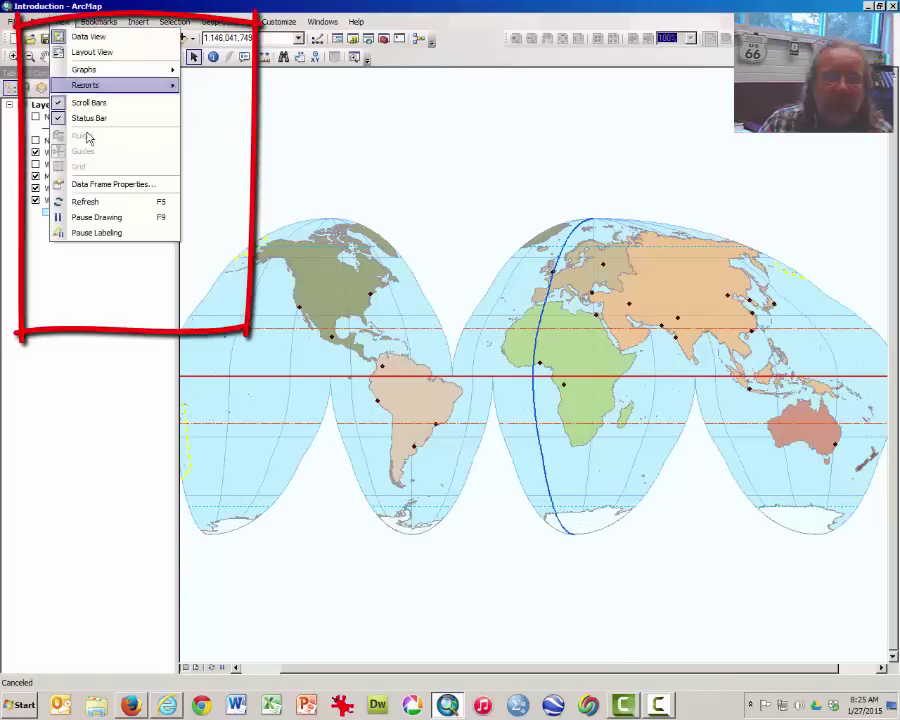
pyautogui.click(116, 184)
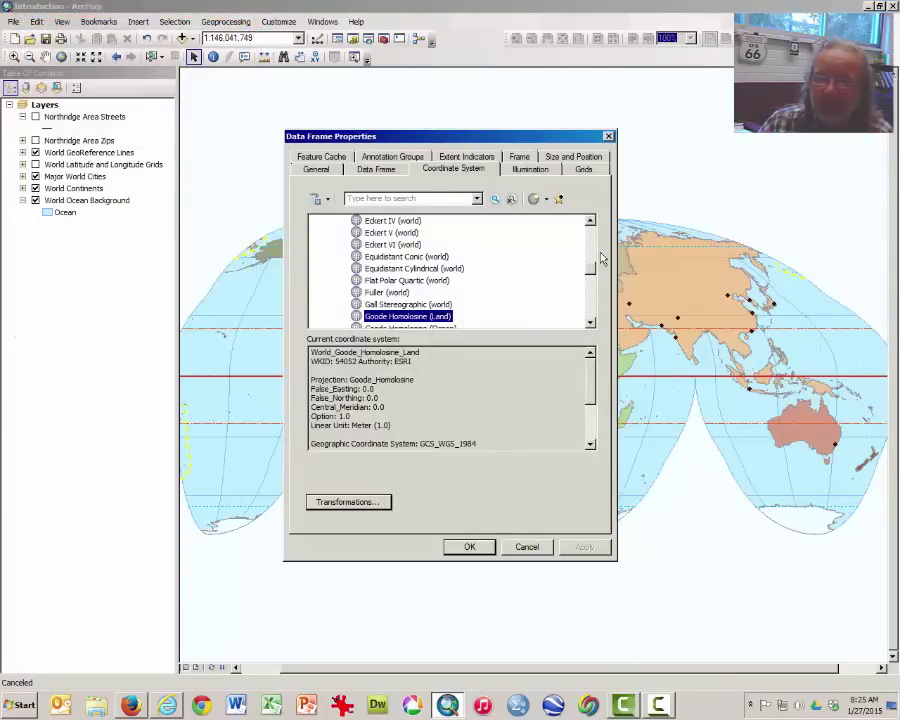
pyautogui.click(591, 222)
pyautogui.click(591, 222)
pyautogui.click(591, 222)
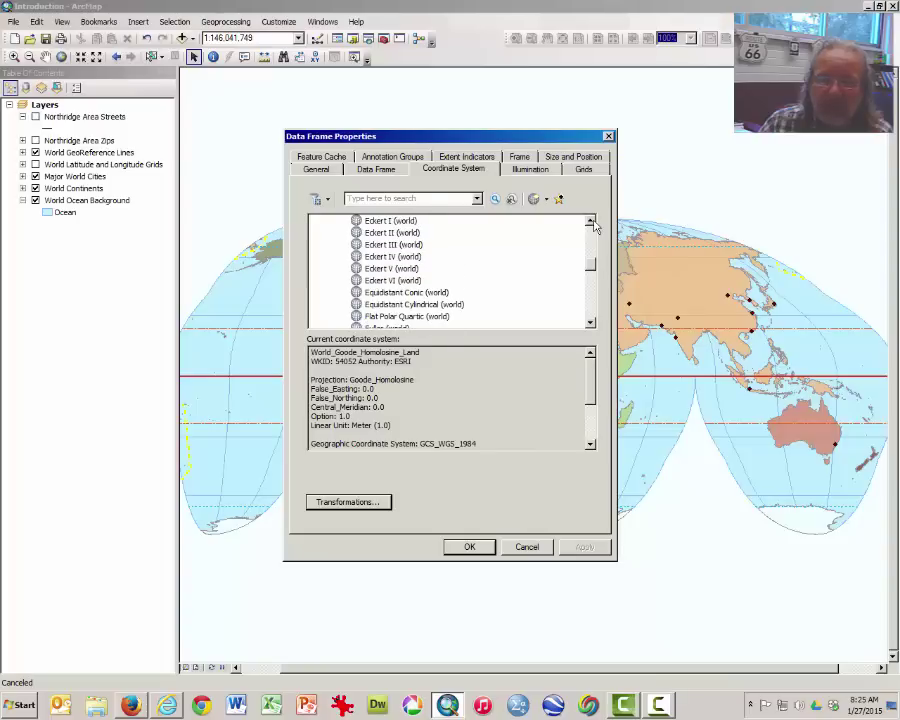
pyautogui.click(442, 297)
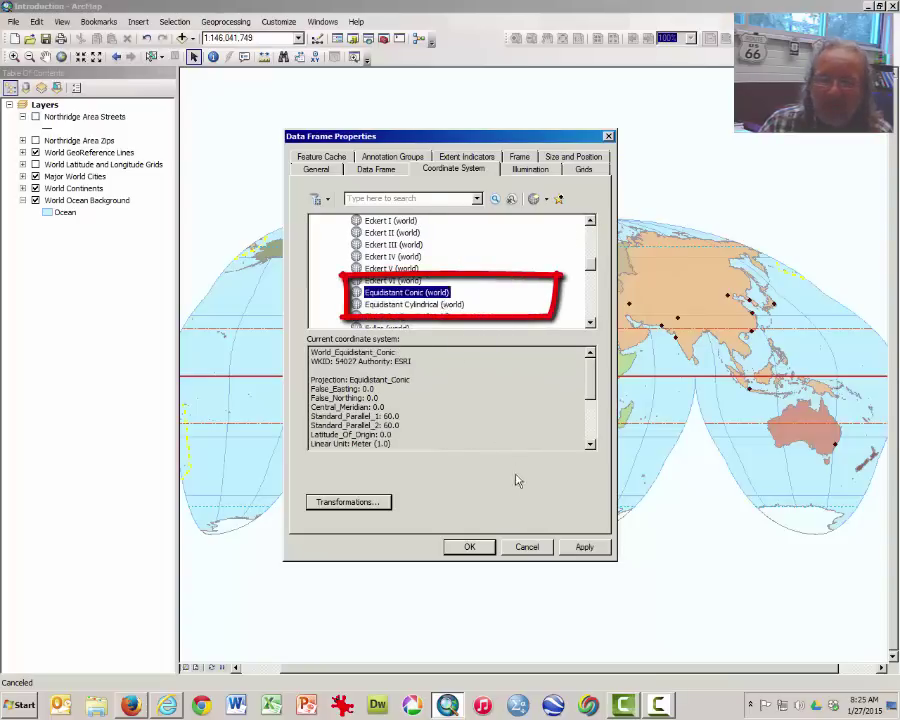
pyautogui.click(475, 548)
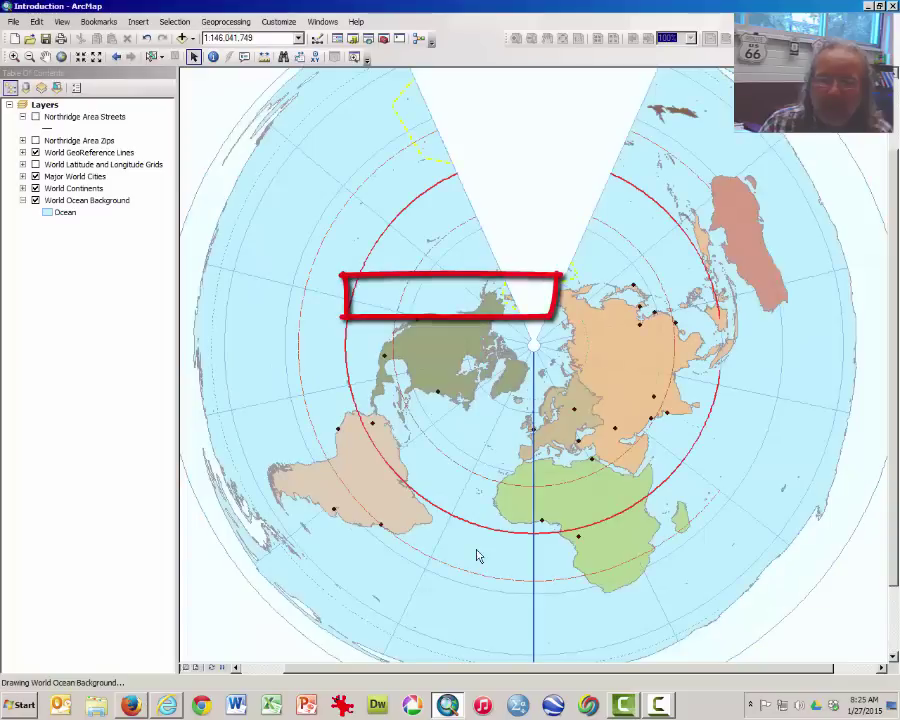